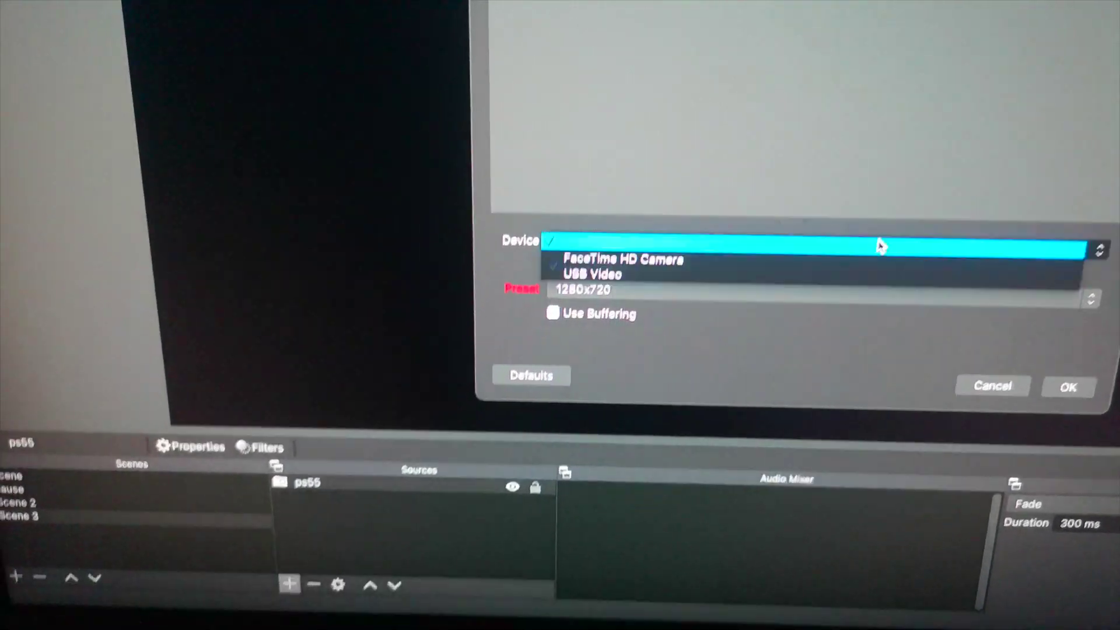
Step: Set the ps55 capture device to USB Video with the 1920x1080 resolution preset
click(880, 274)
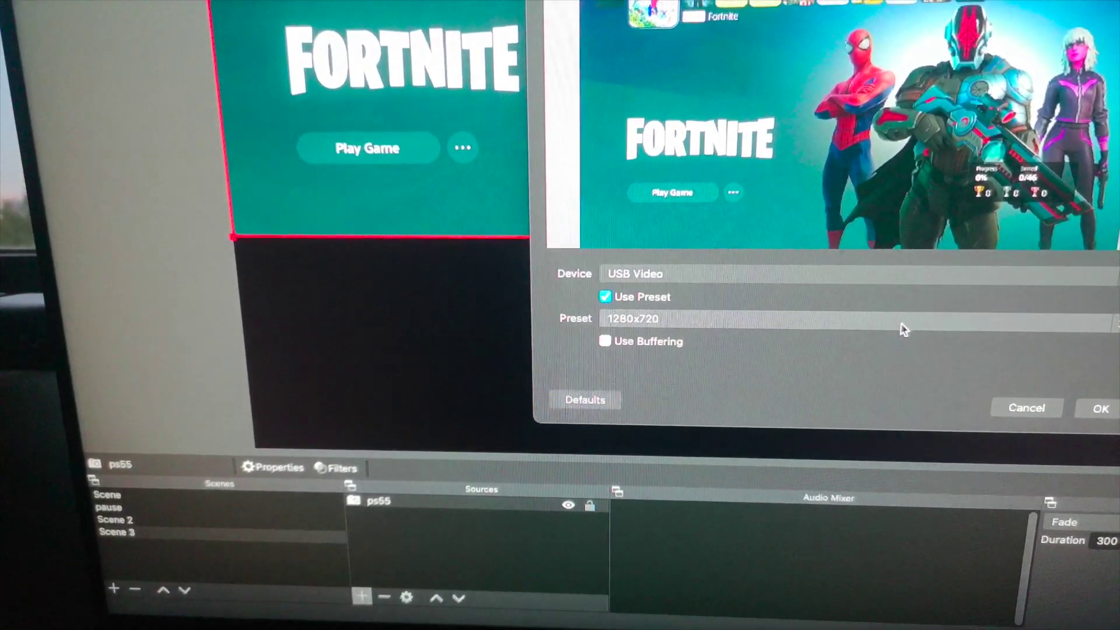
click(897, 262)
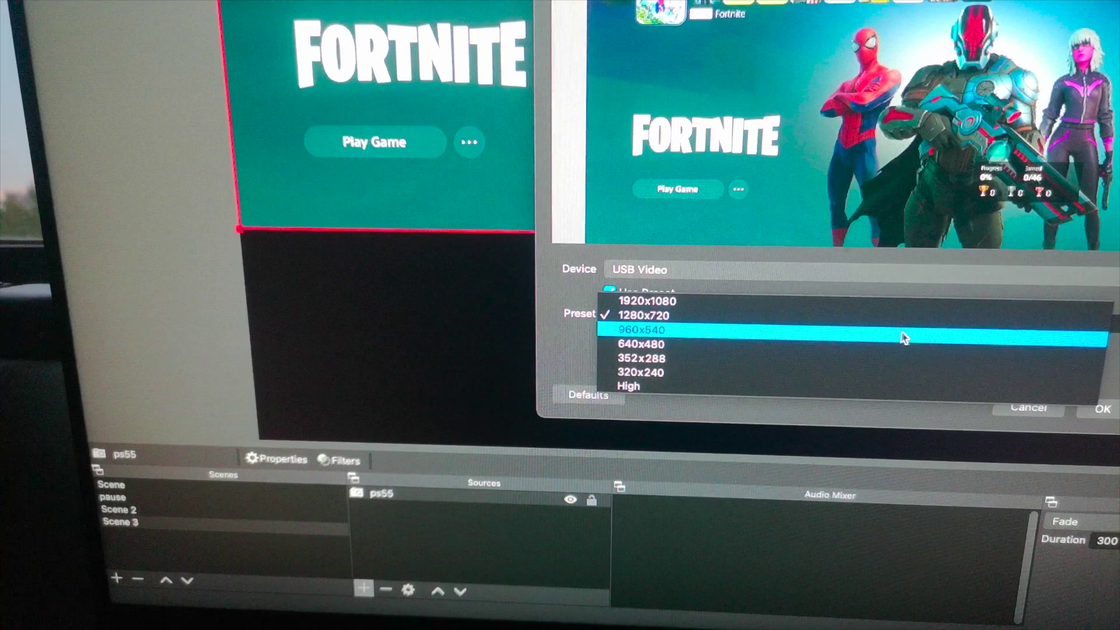
click(897, 317)
click(888, 316)
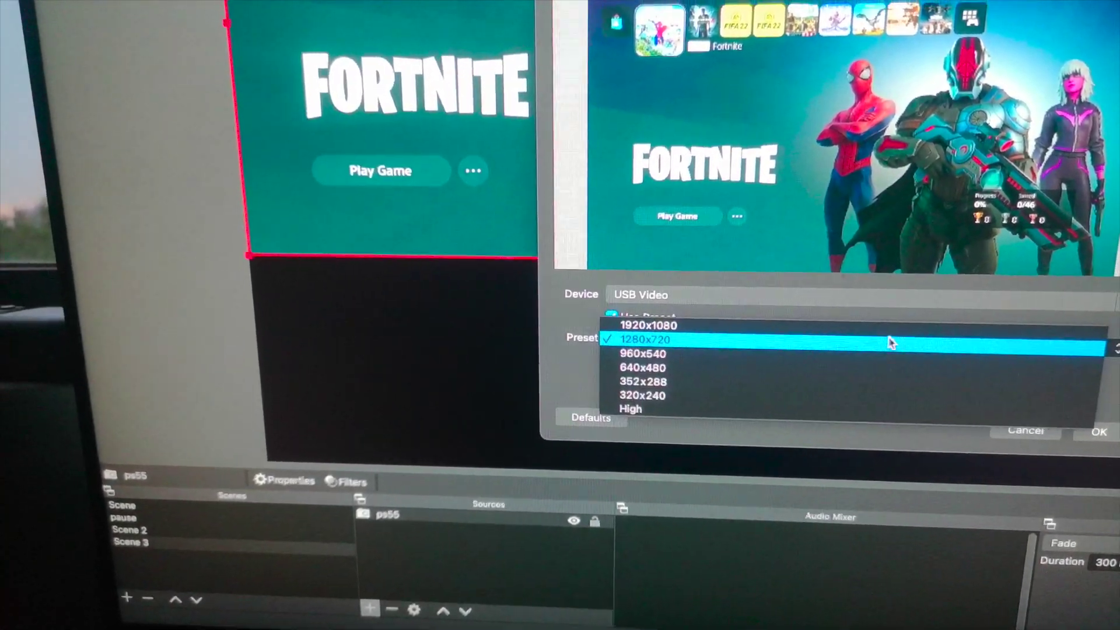
click(891, 342)
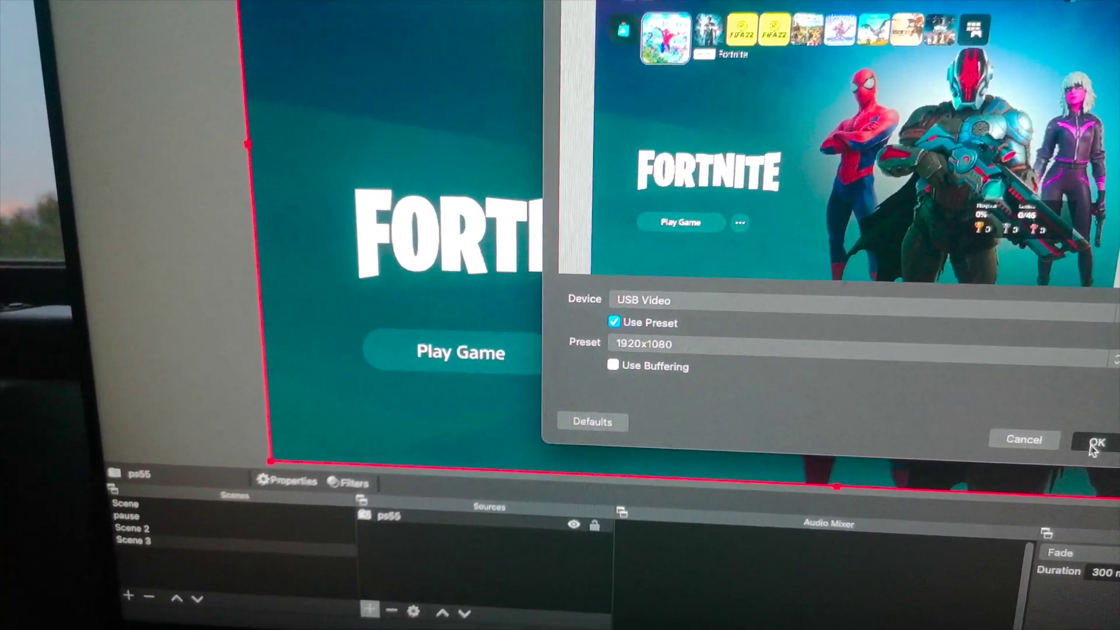
Step: Confirm the ps55 settings and create an Audio Input Capture source named 'ps5 sound'
click(1094, 443)
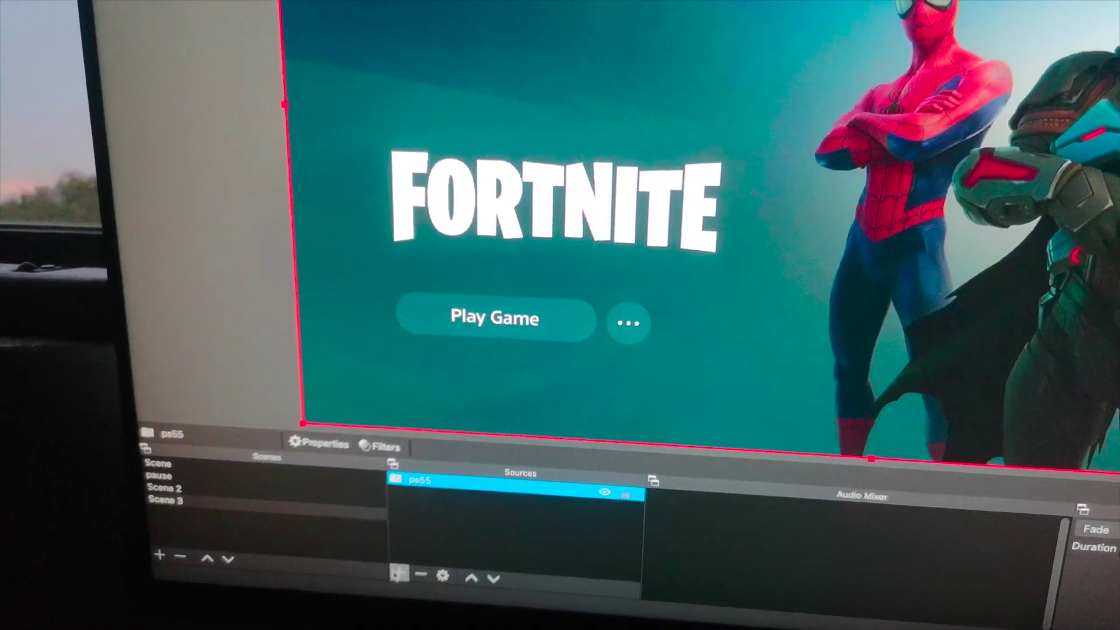
click(390, 570)
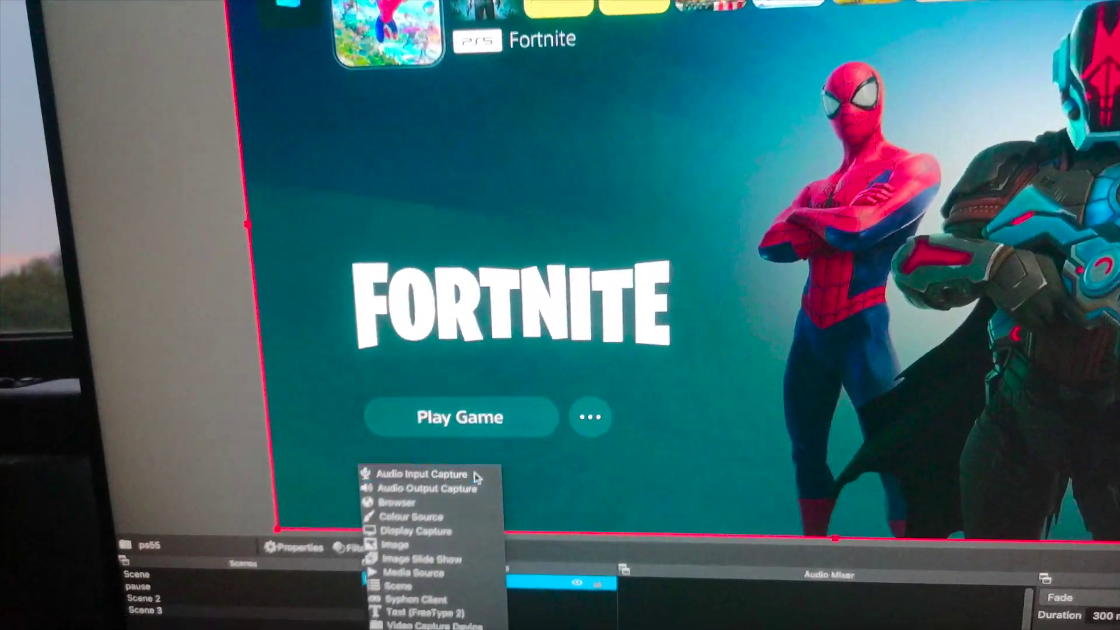
click(507, 385)
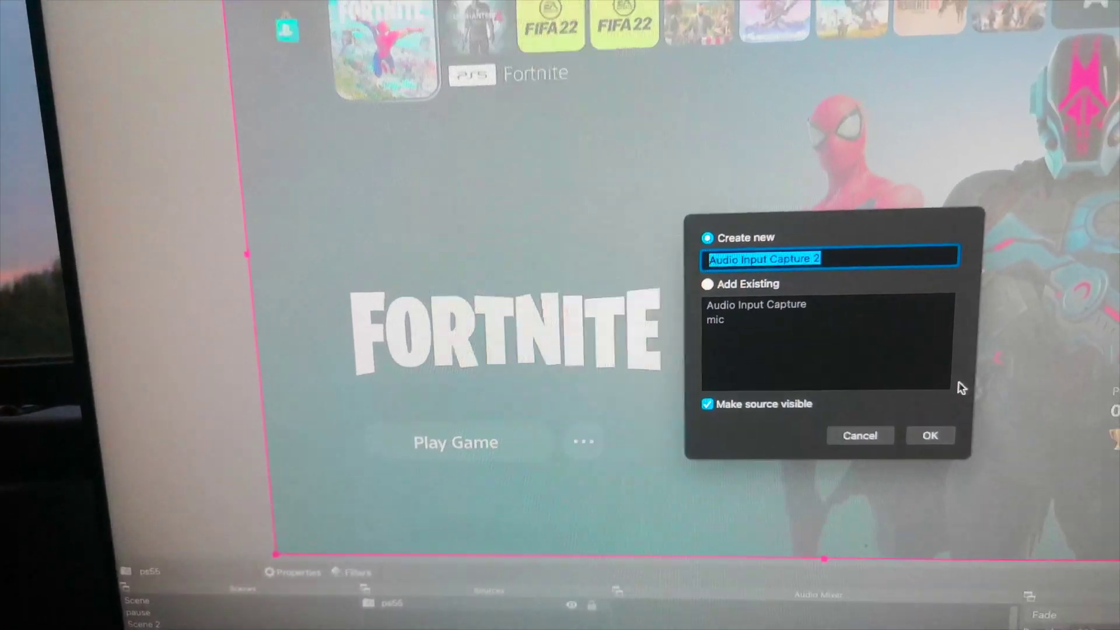
key(BackSpace)
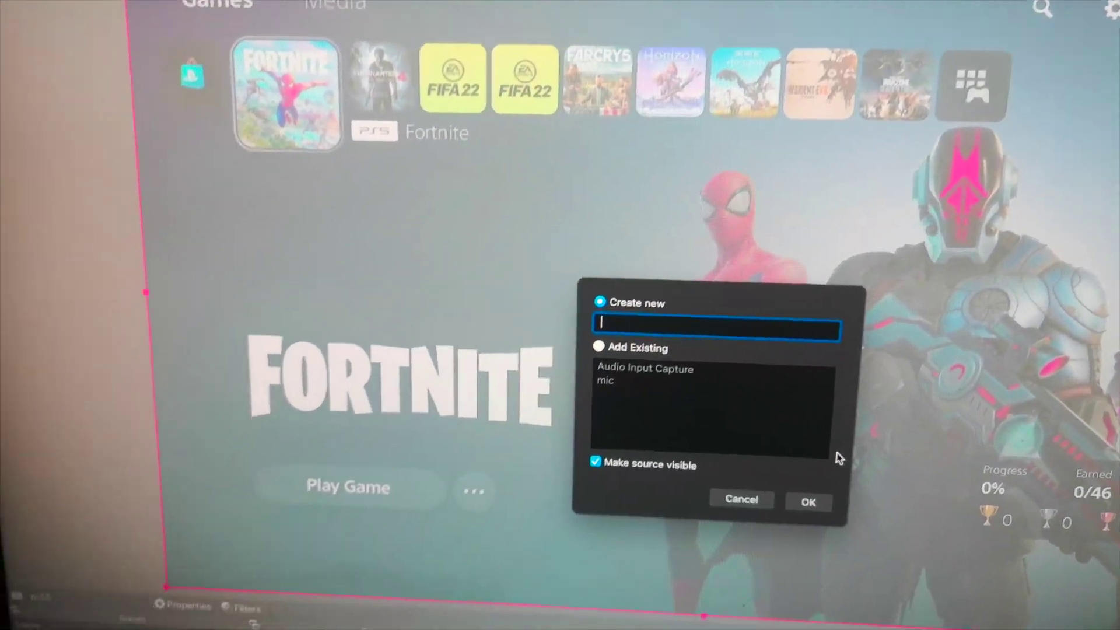
text(ps5 )
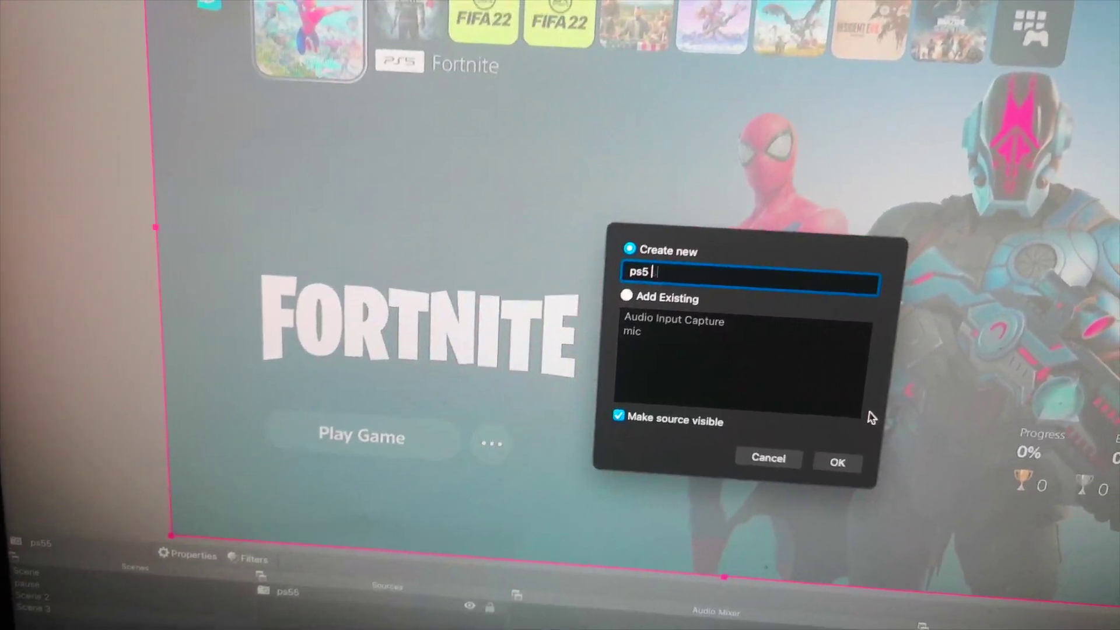
text(sound)
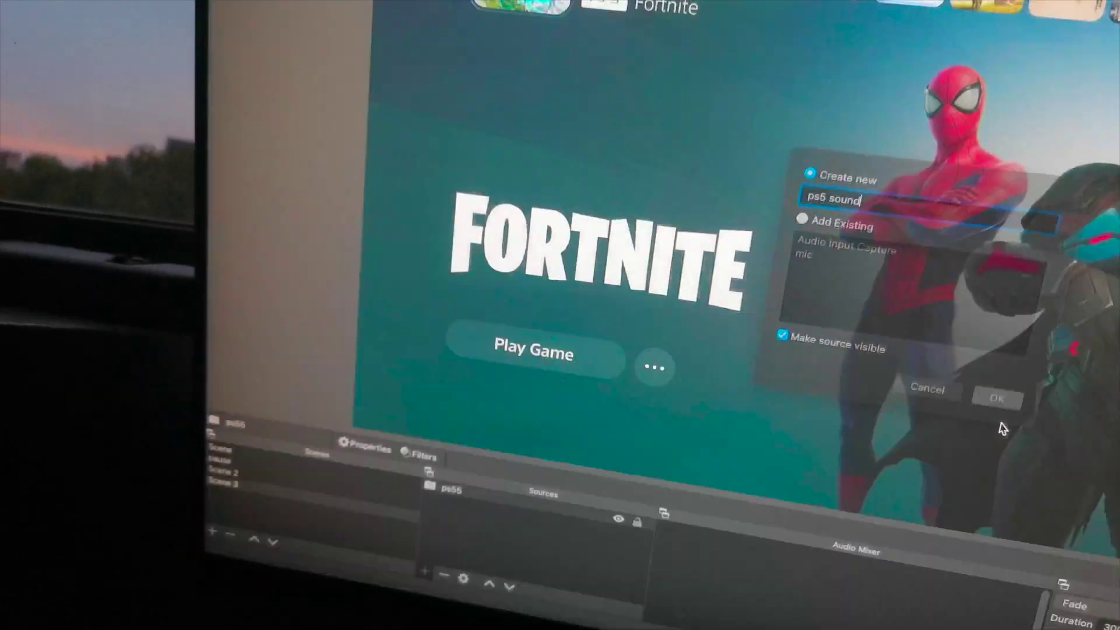
click(1002, 407)
Step: Set the ps5 sound source's device to USB Digital Audio and confirm
click(1035, 126)
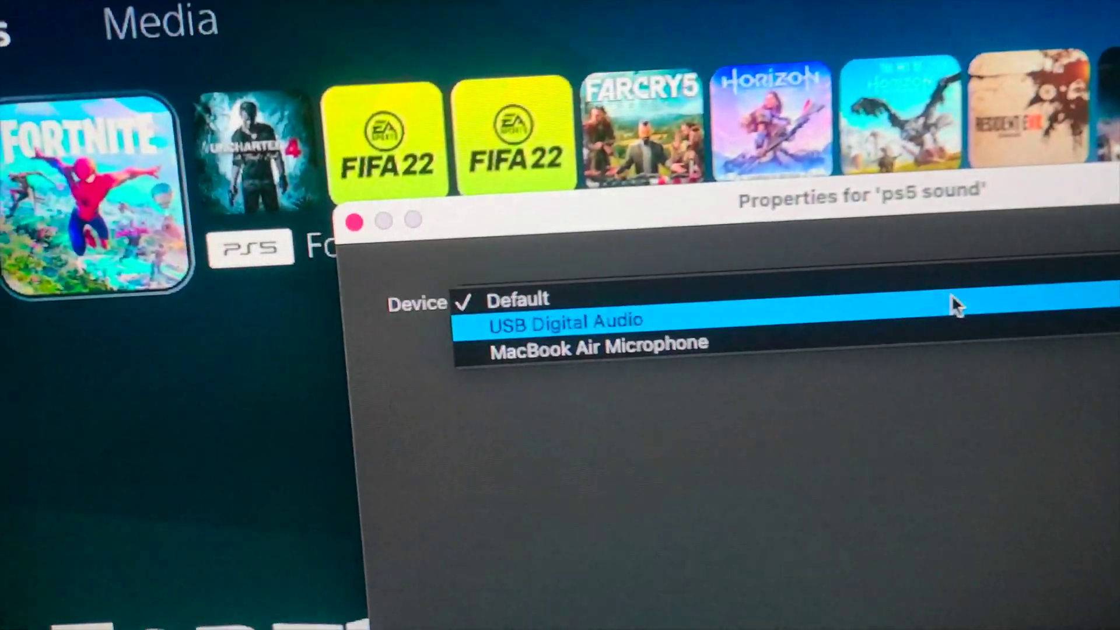
click(733, 256)
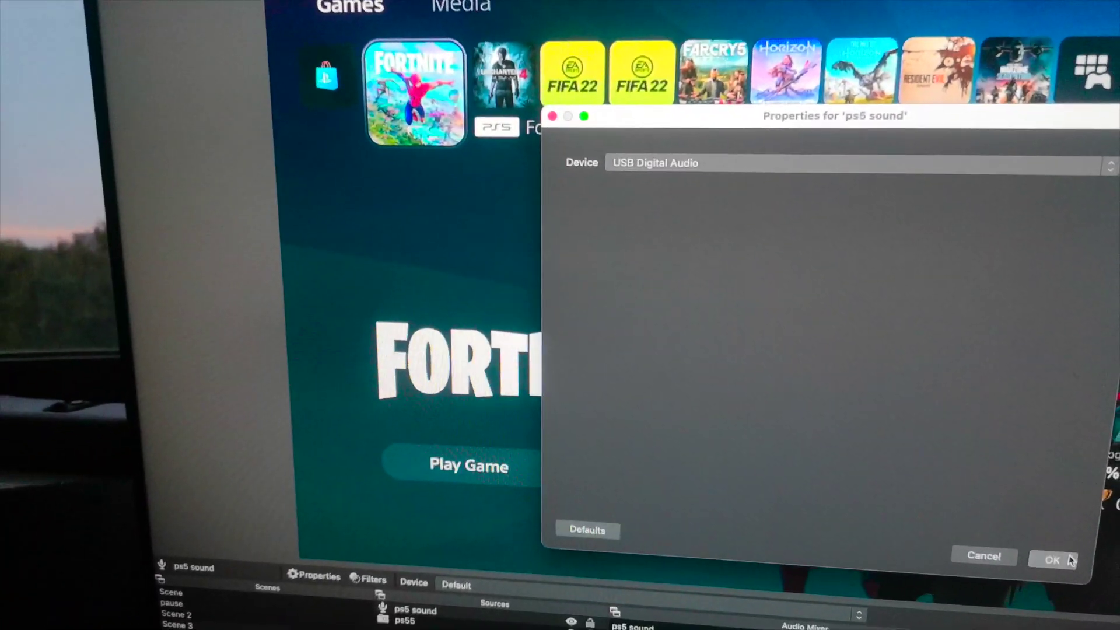
click(1062, 561)
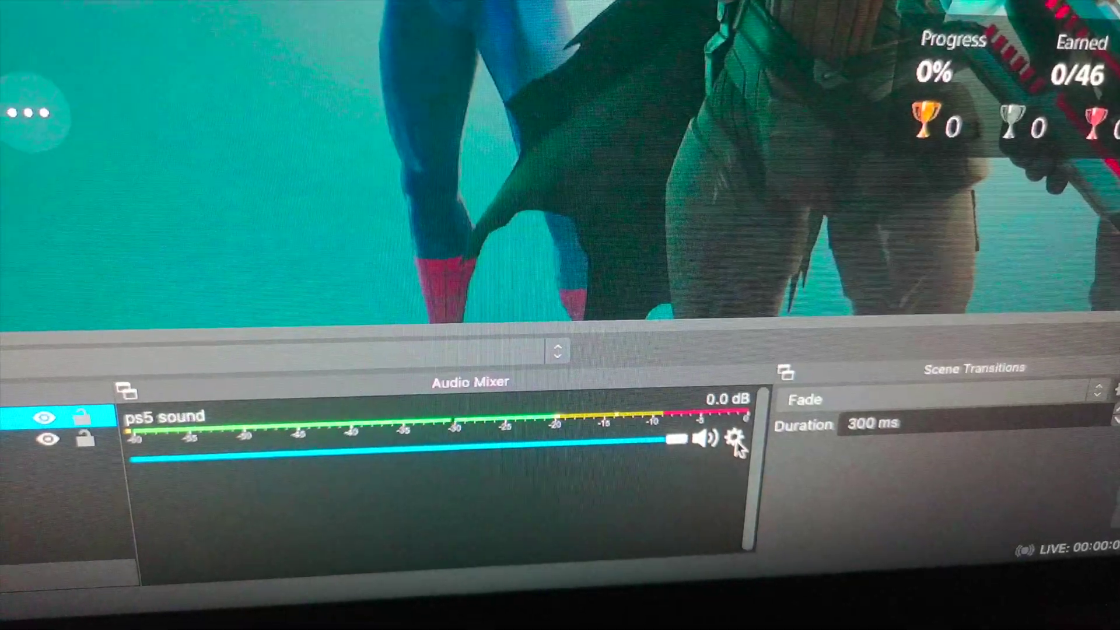
Step: Set Audio Monitoring for ps5 sound to Monitor and Output in Advanced Audio Properties
click(736, 437)
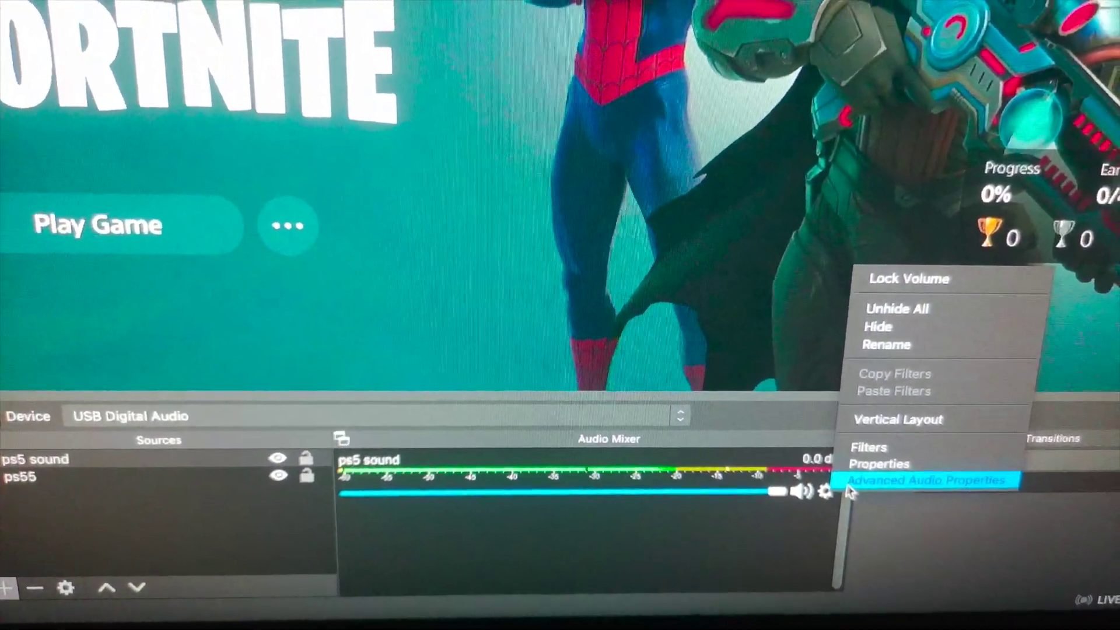
click(853, 486)
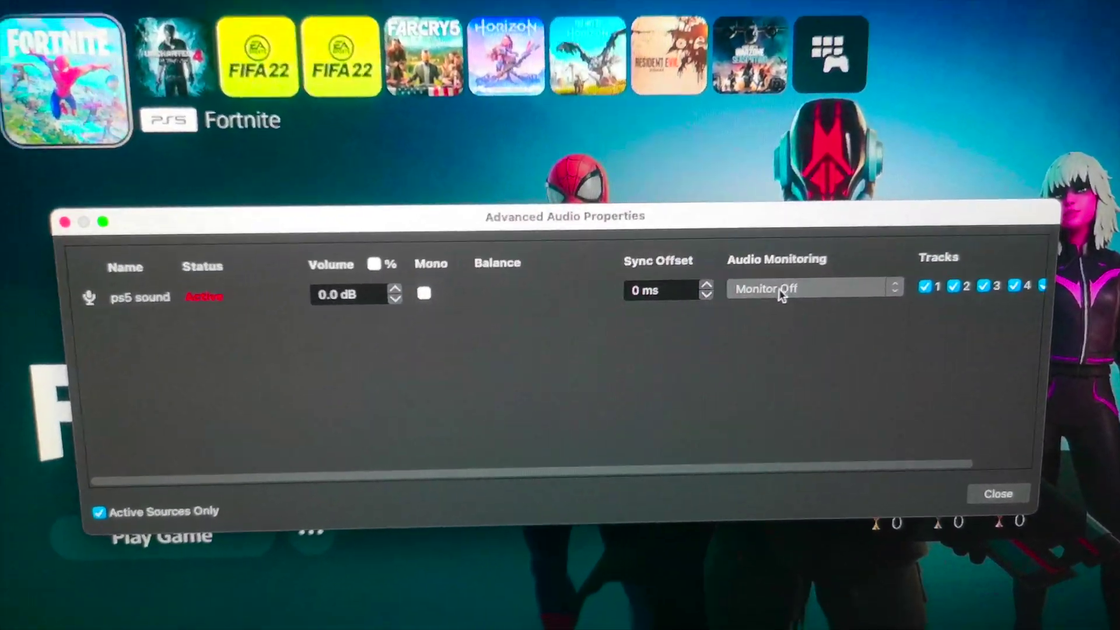
click(777, 321)
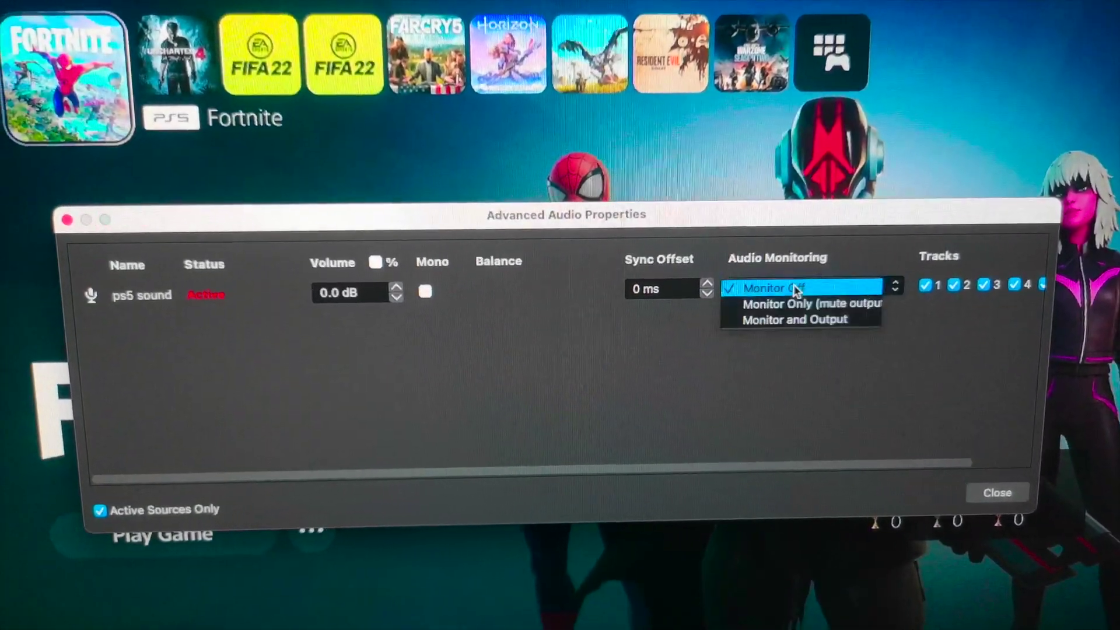
click(804, 322)
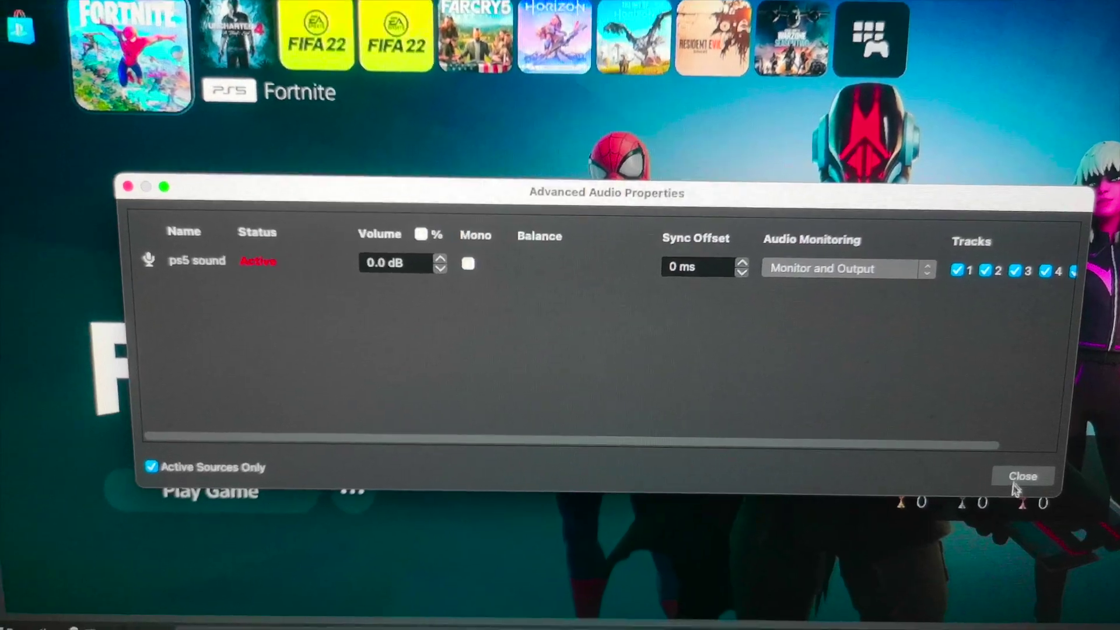
click(1015, 478)
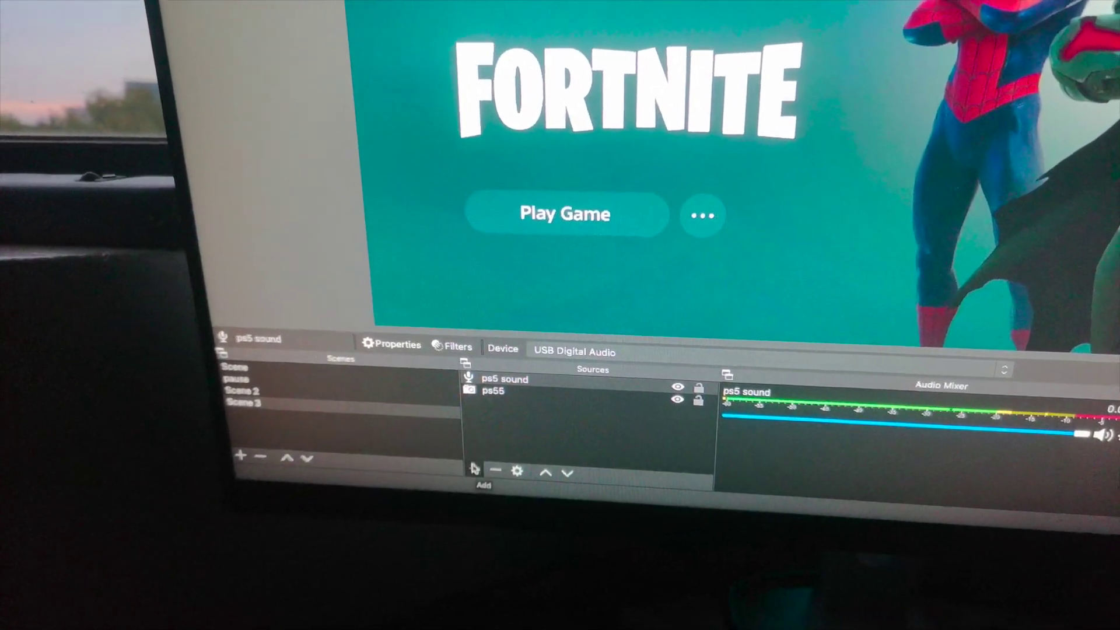
Step: Create the 'my mic' Audio Input Capture source using the MacBook Air Microphone device
click(473, 469)
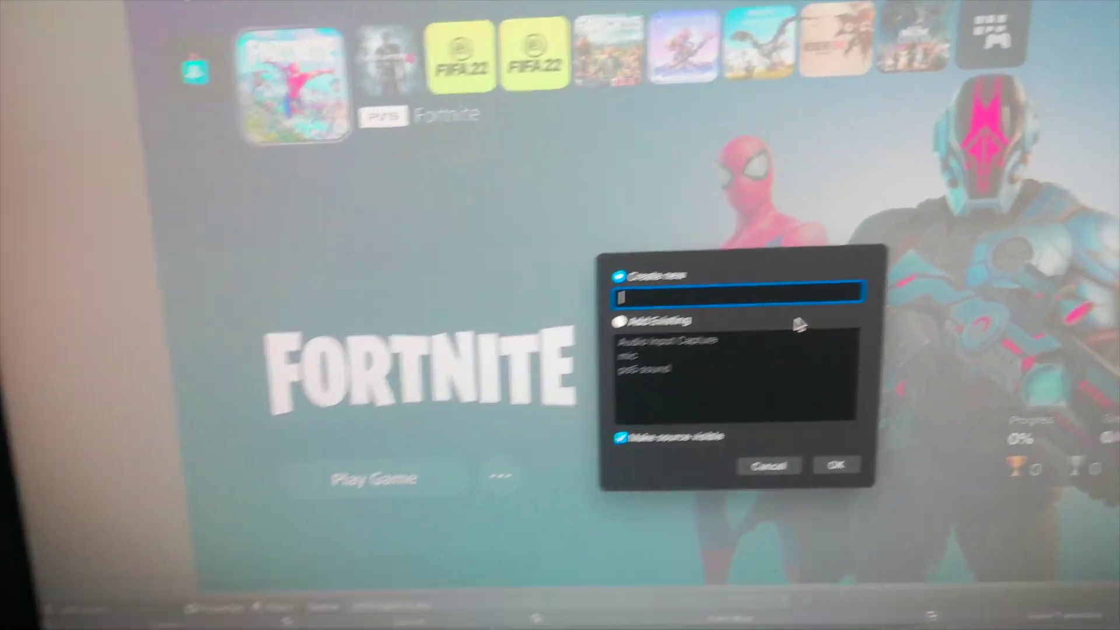
text(my mic)
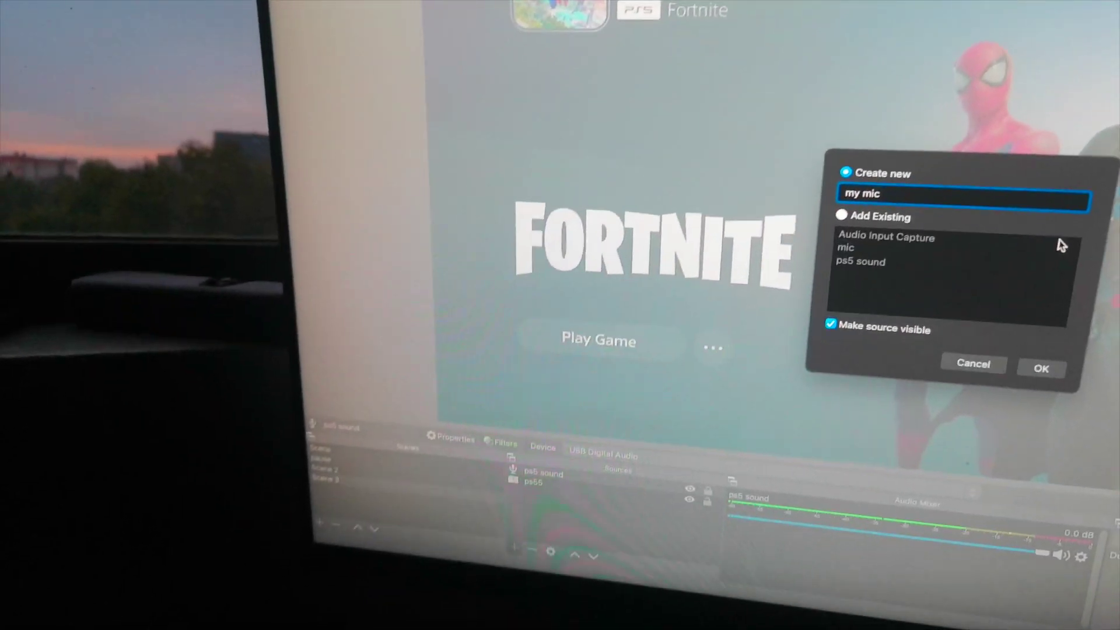
click(1040, 373)
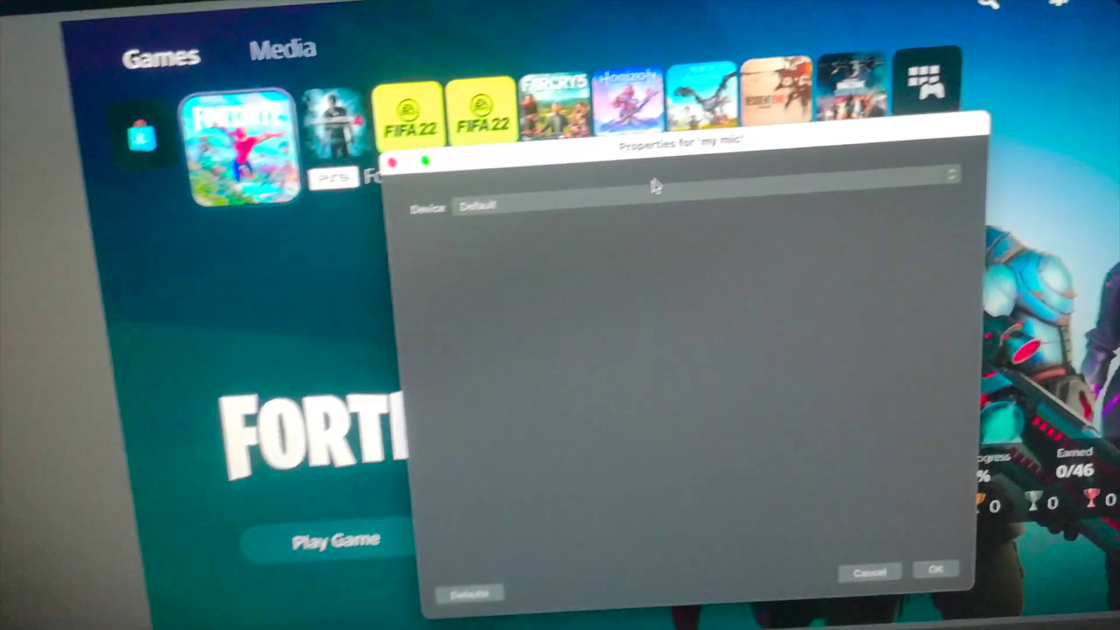
click(654, 186)
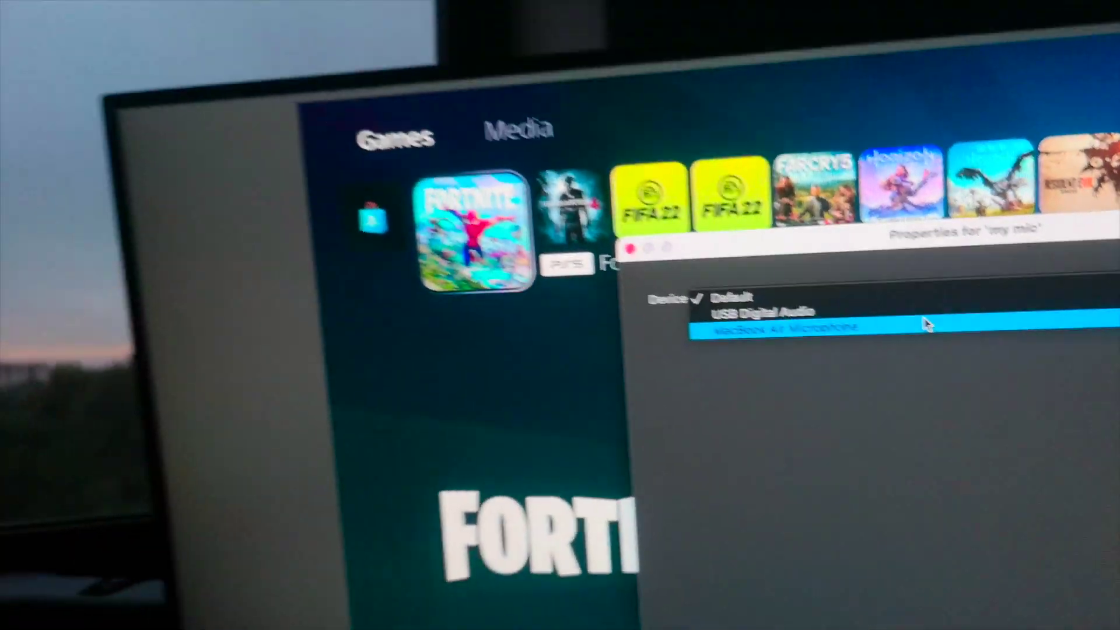
click(663, 322)
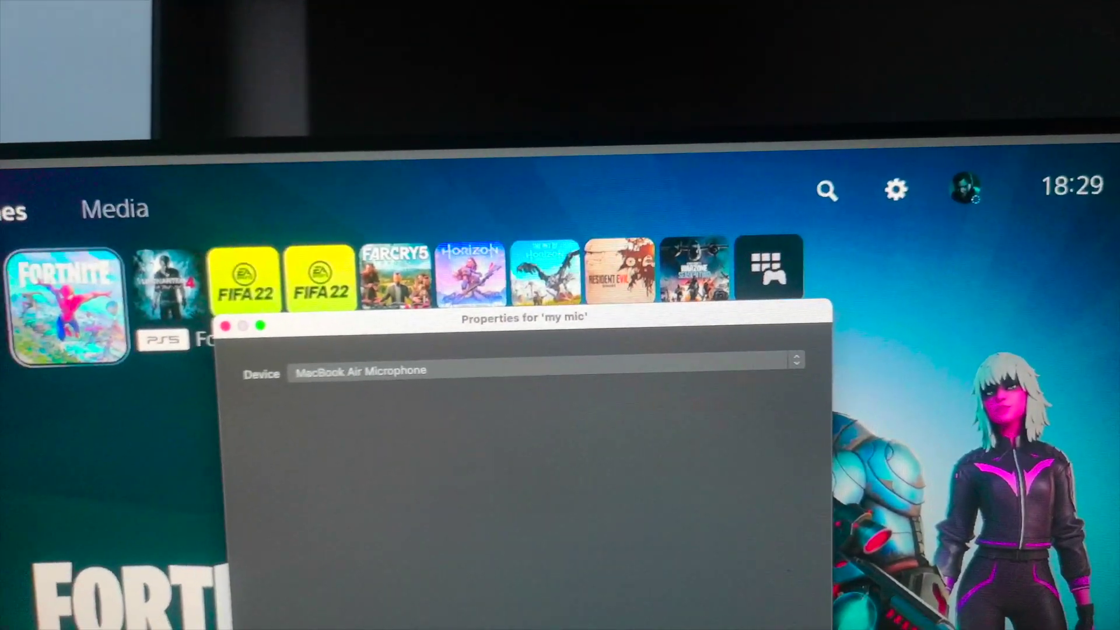
click(881, 598)
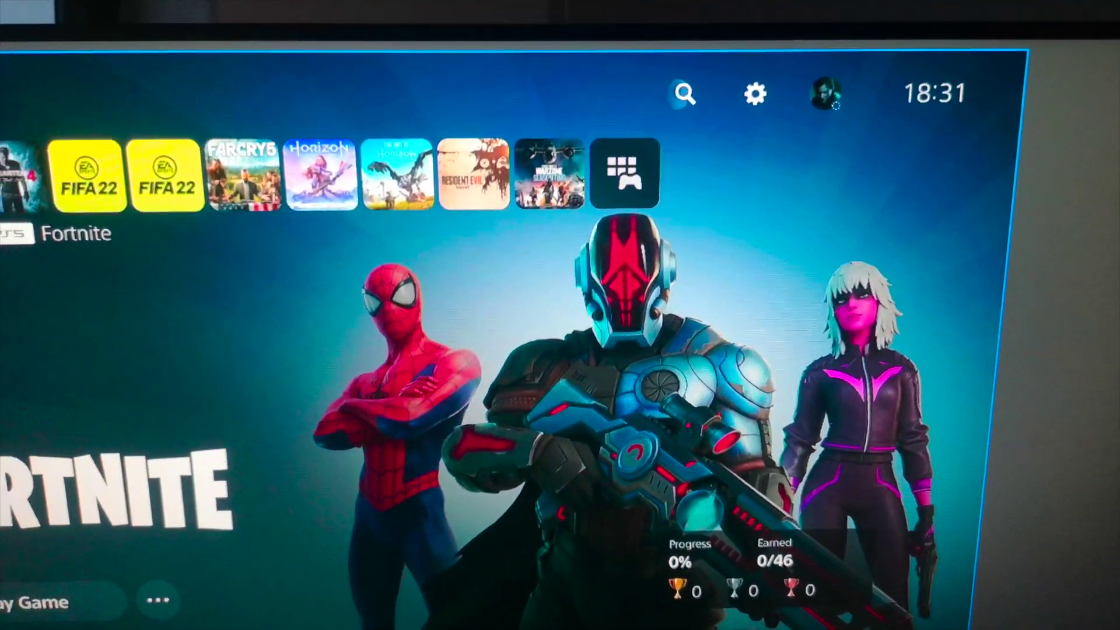
key(Up)
key(Return)
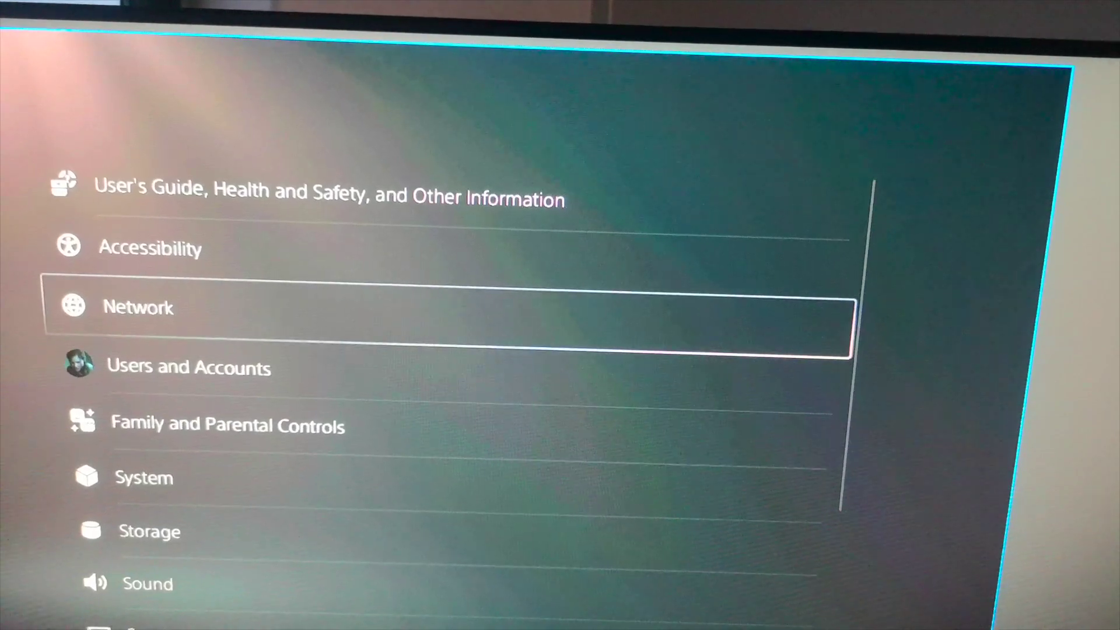
key(Down)
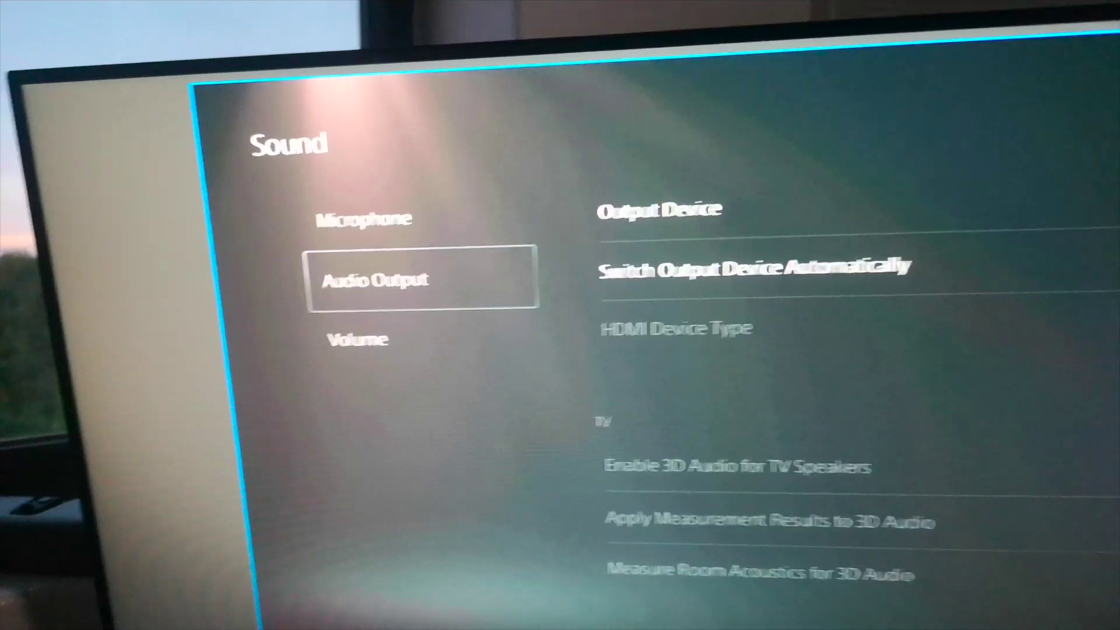
key(Right)
key(Return)
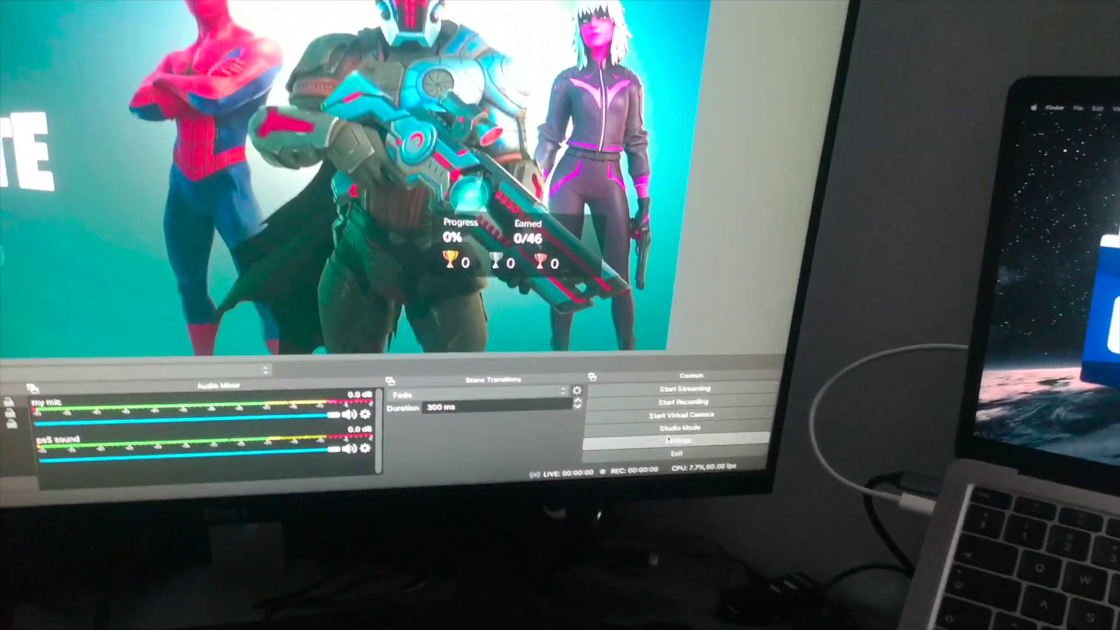
Step: Open the Output settings page and keep mov as the recording format
click(668, 439)
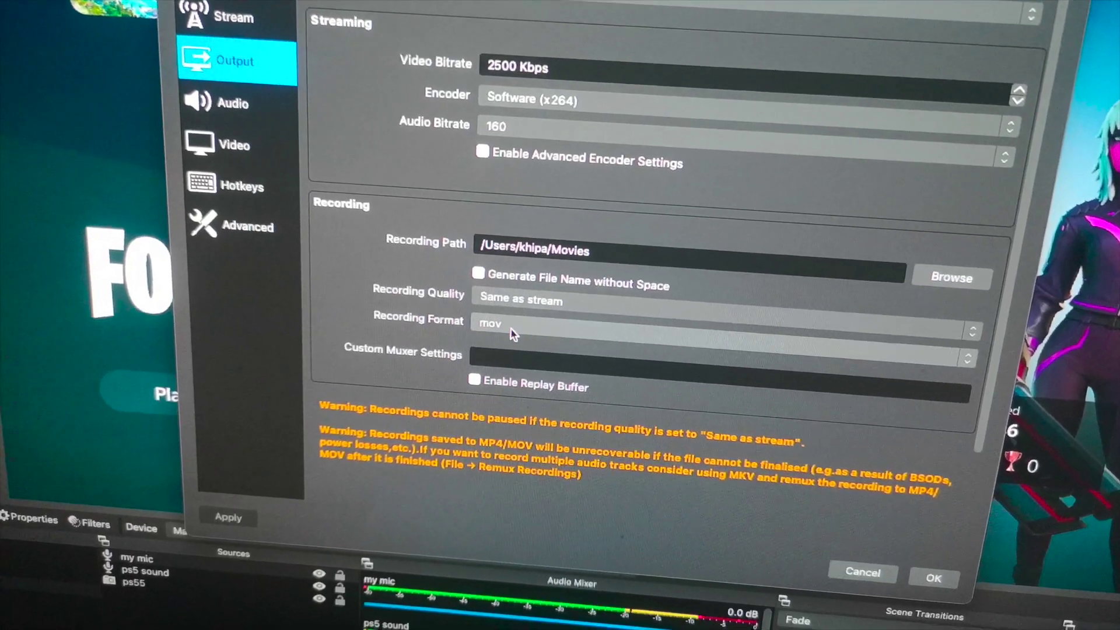
click(451, 309)
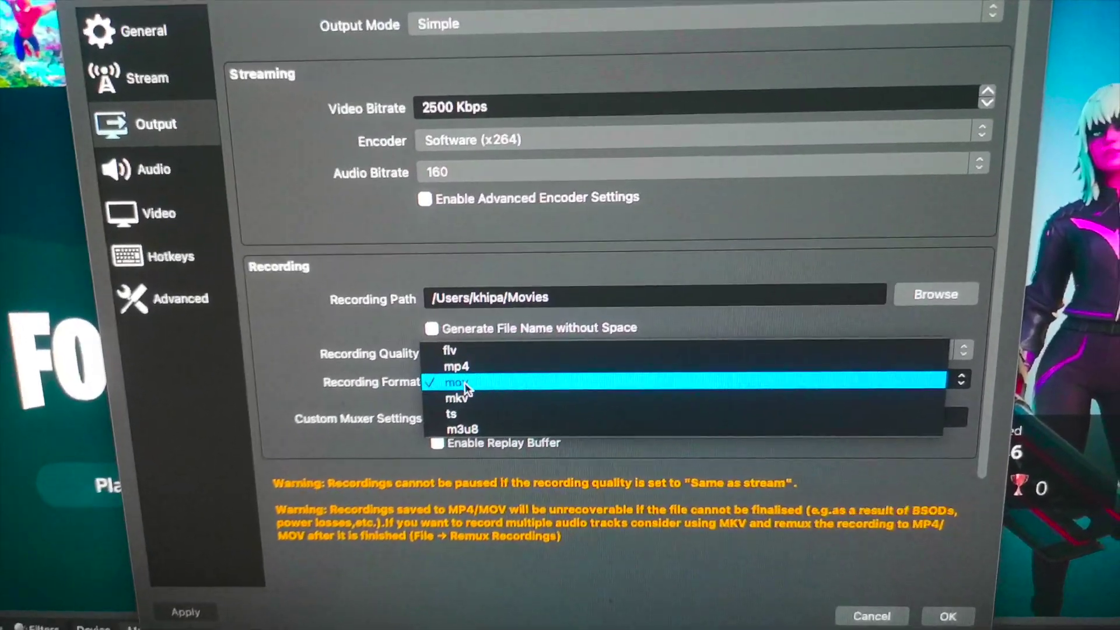
click(465, 389)
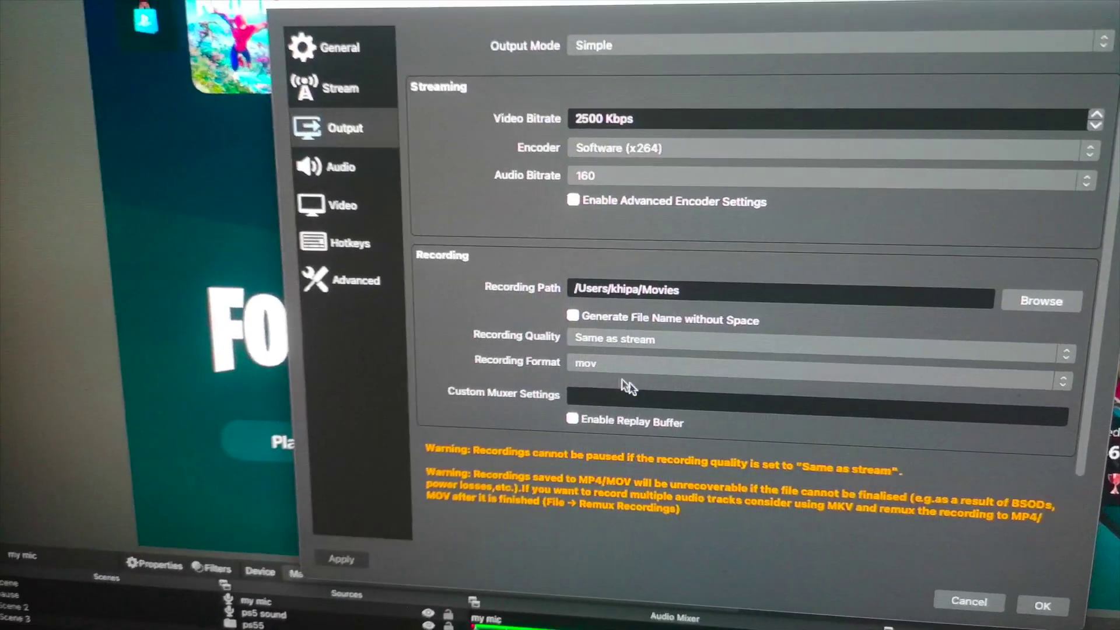